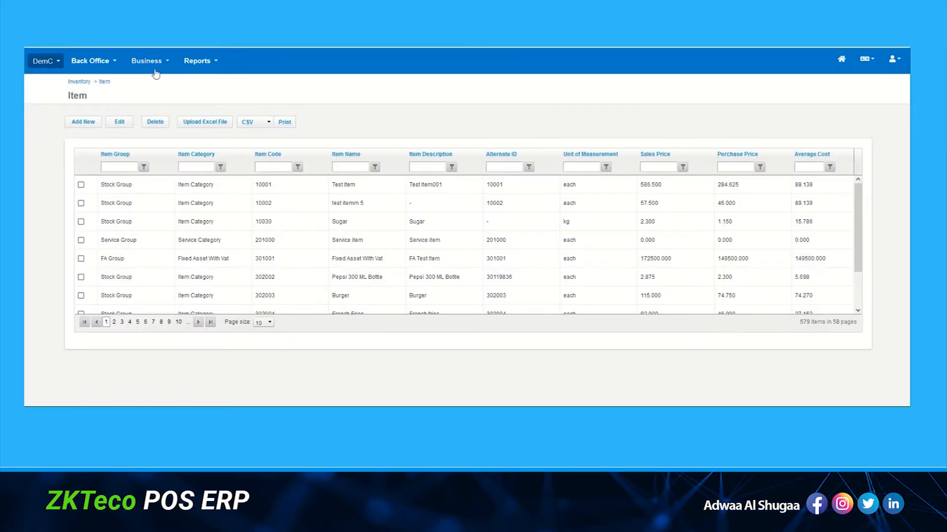
# Go to the Item Definition page under Business > Inventory.
pyautogui.click(151, 61)
pyautogui.moveTo(168, 129)
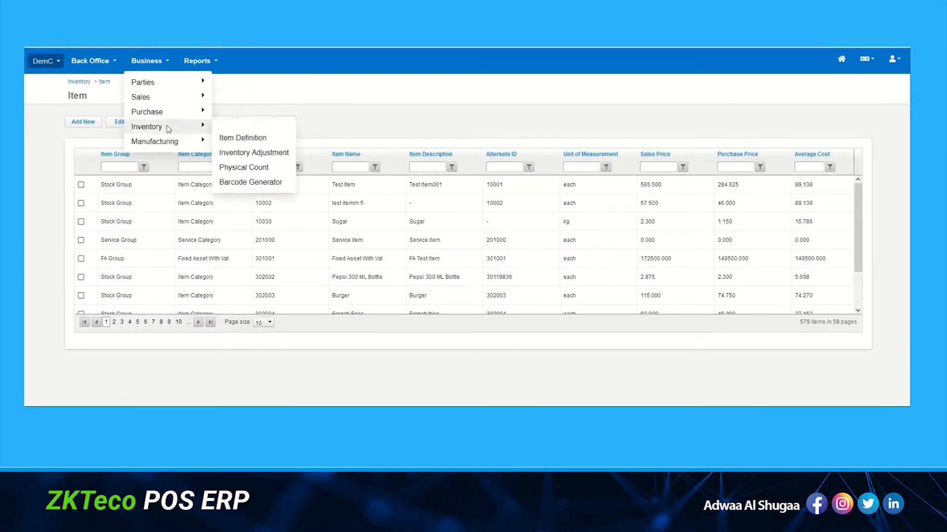
pyautogui.click(252, 139)
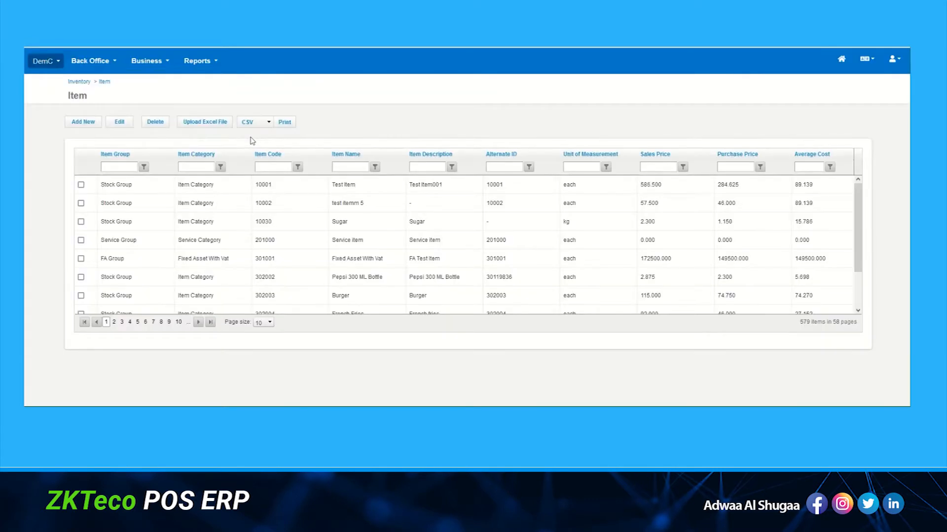
# Start a new item with item group 10-Stock Group and category 1010-Item Category.
pyautogui.click(82, 123)
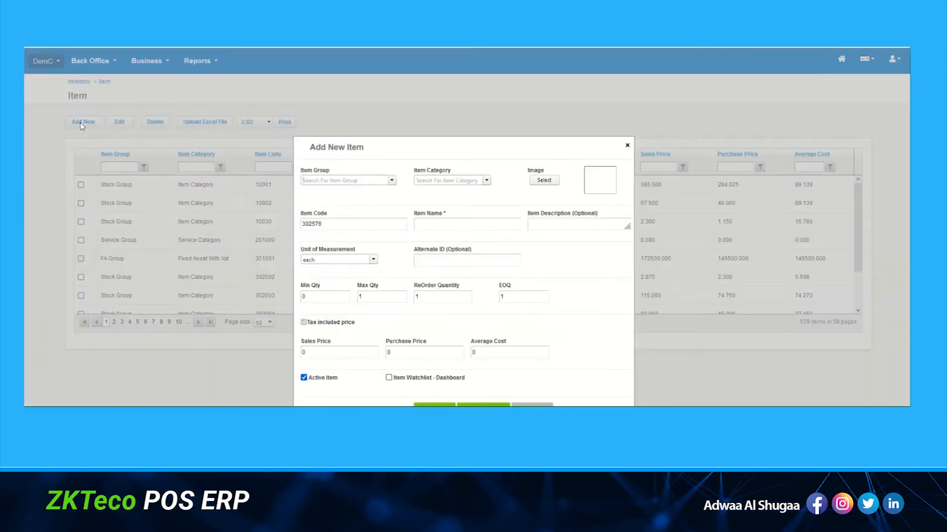
pyautogui.click(392, 181)
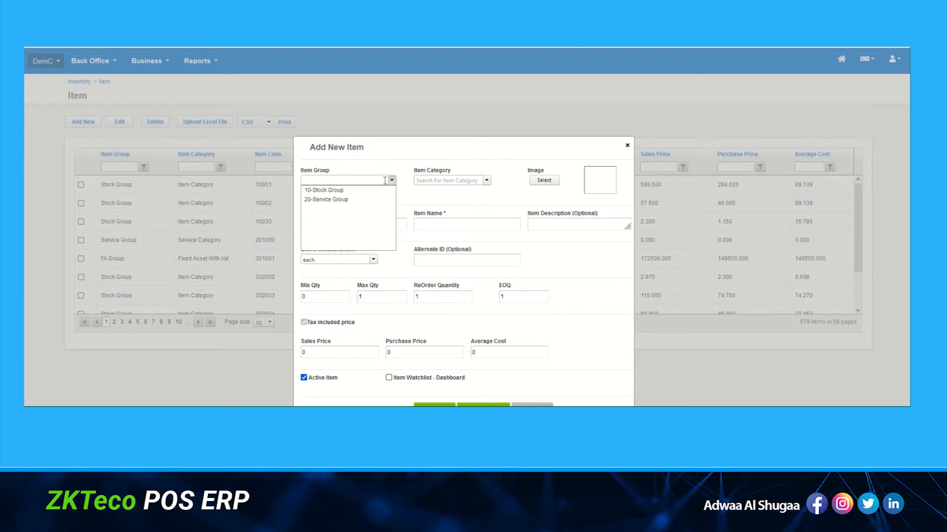
pyautogui.click(324, 190)
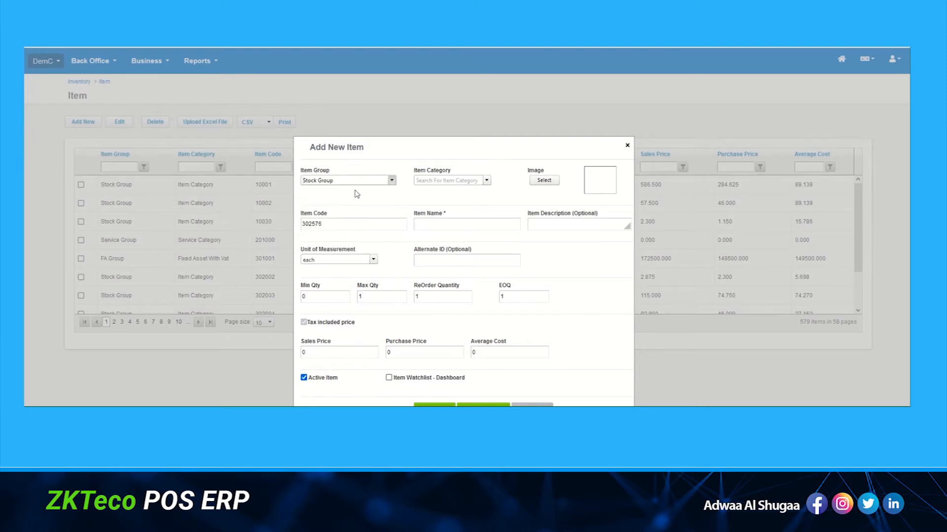
pyautogui.click(487, 181)
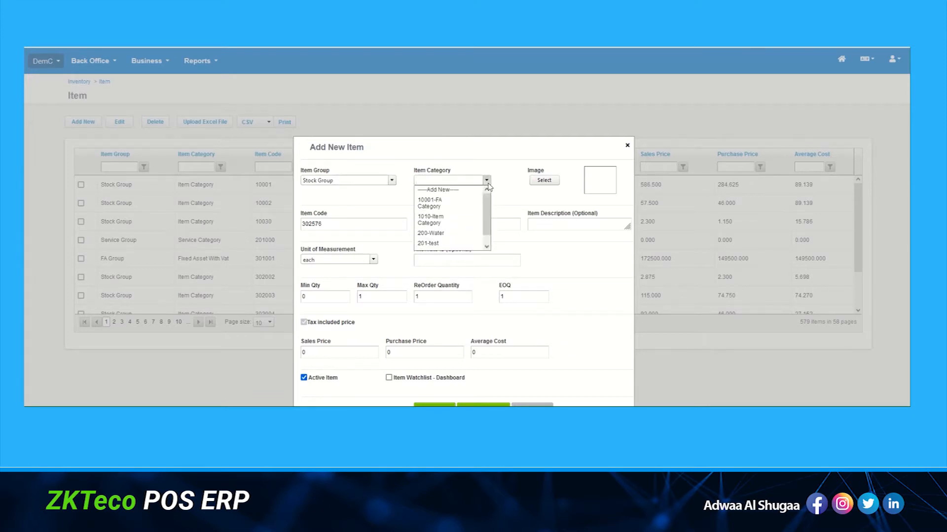
pyautogui.click(461, 222)
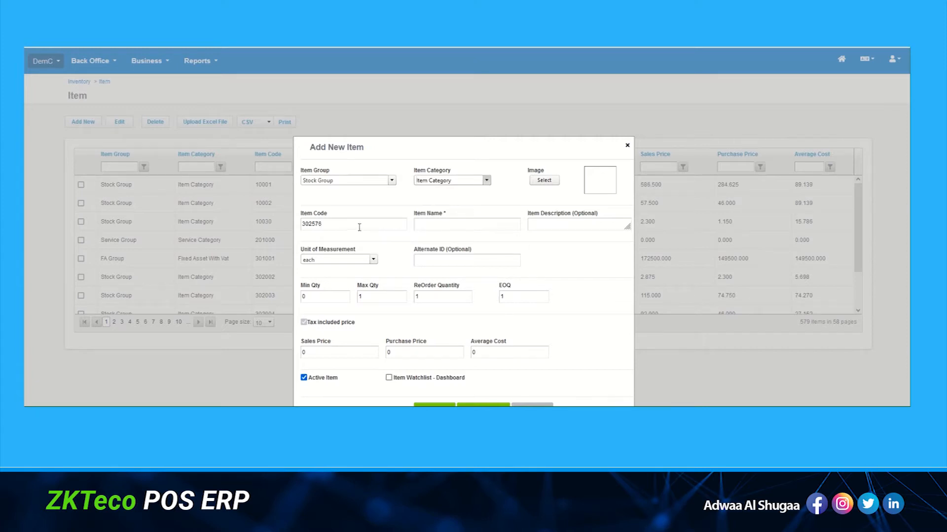
# Enter item name 'Test Item' and description 'This is a detailed description up to 2000 characters'.
pyautogui.click(423, 224)
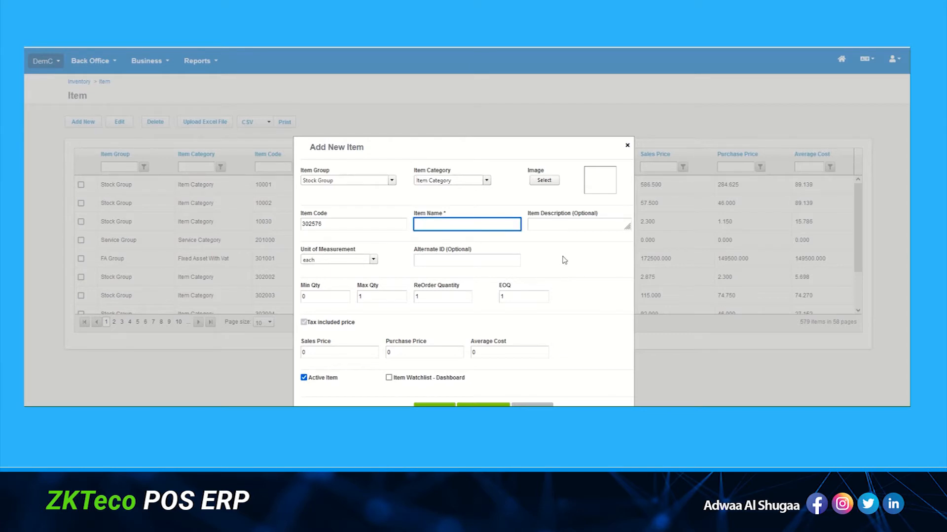
pyautogui.write('Test')
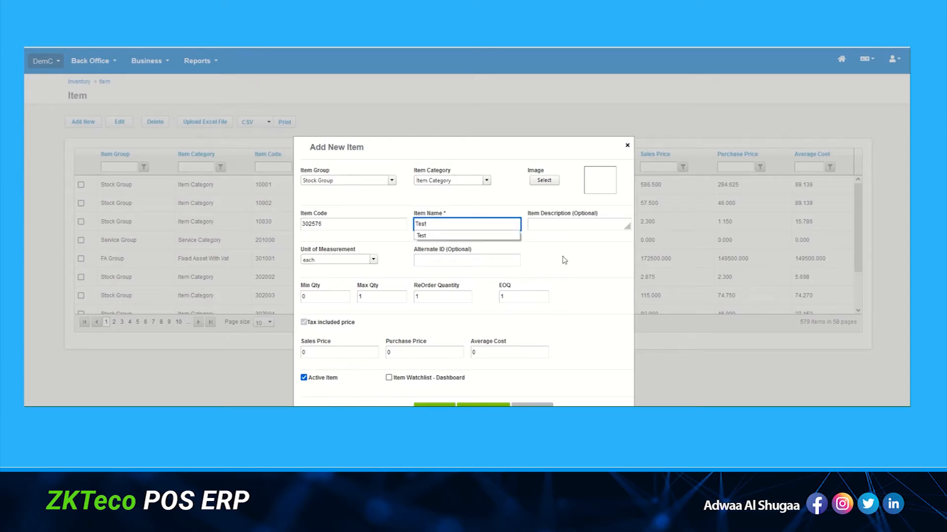
pyautogui.write(' Item')
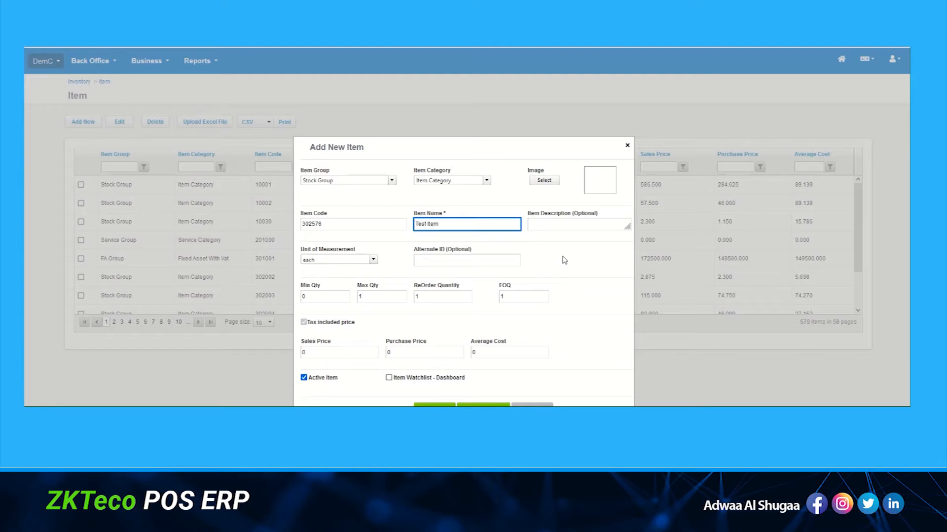
pyautogui.press('Tab')
pyautogui.write('T')
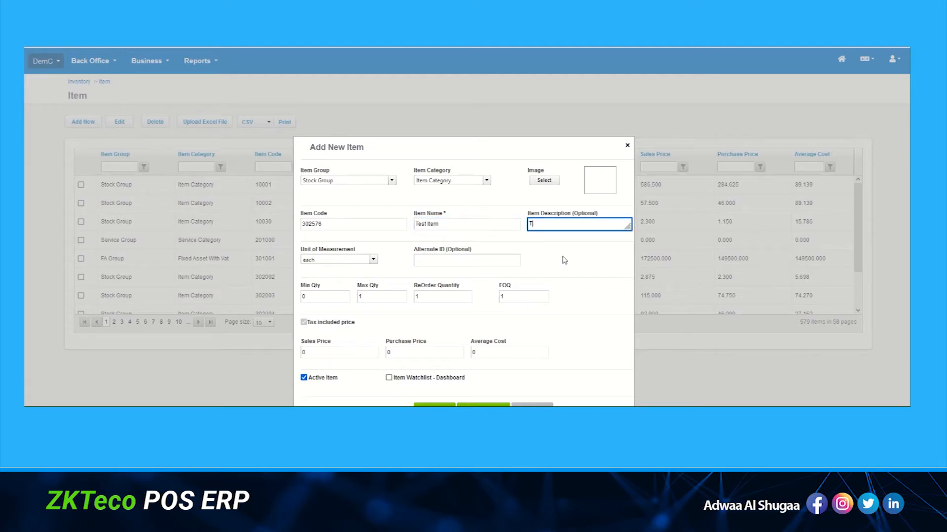
pyautogui.write('his is a lo')
pyautogui.press('BackSpace')
pyautogui.write('detailed description ujp to')
pyautogui.press('BackSpace')
pyautogui.press('BackSpace')
pyautogui.press('BackSpace')
pyautogui.press('BackSpace')
pyautogui.press('BackSpace')
pyautogui.write('p to 2000 characters')
pyautogui.moveTo(629, 228); pyautogui.dragTo(640, 255)
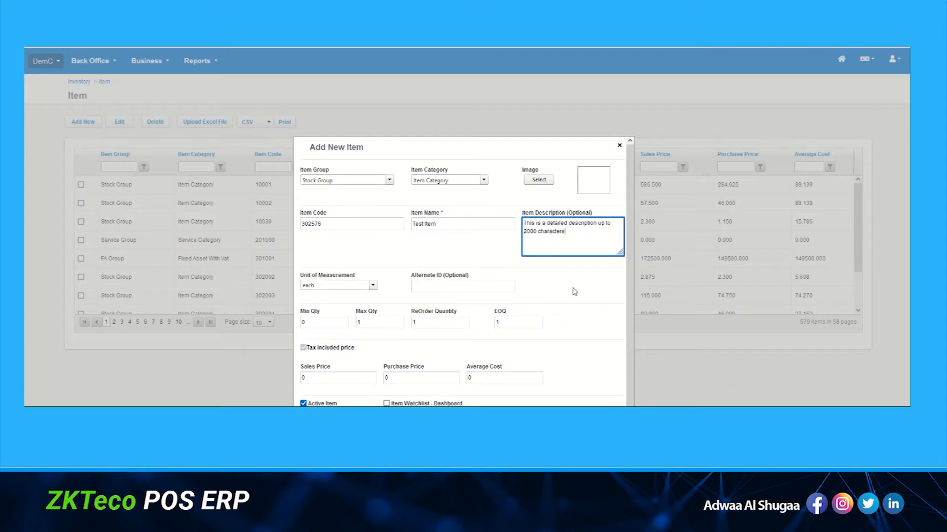
# Create a new unit of measurement named 'New Unit' from the unit list.
pyautogui.click(373, 287)
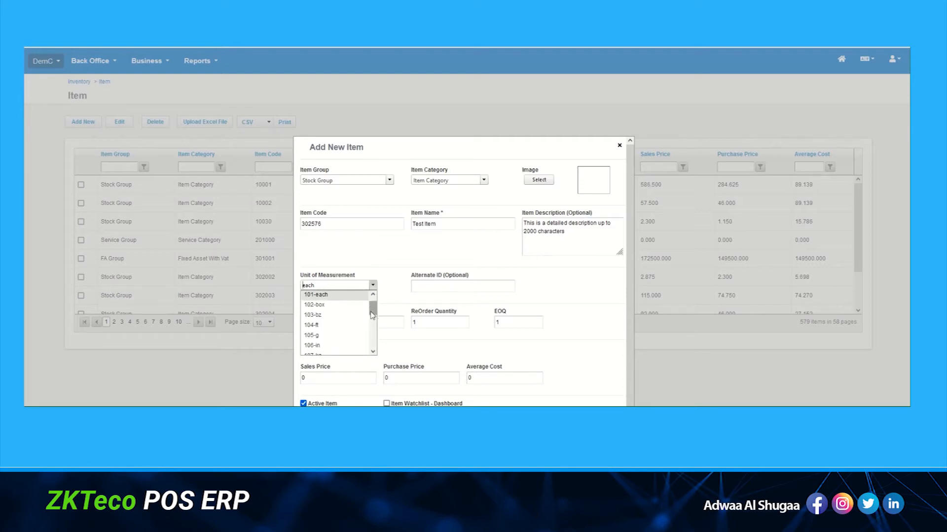
pyautogui.scroll(1, 374, 303)
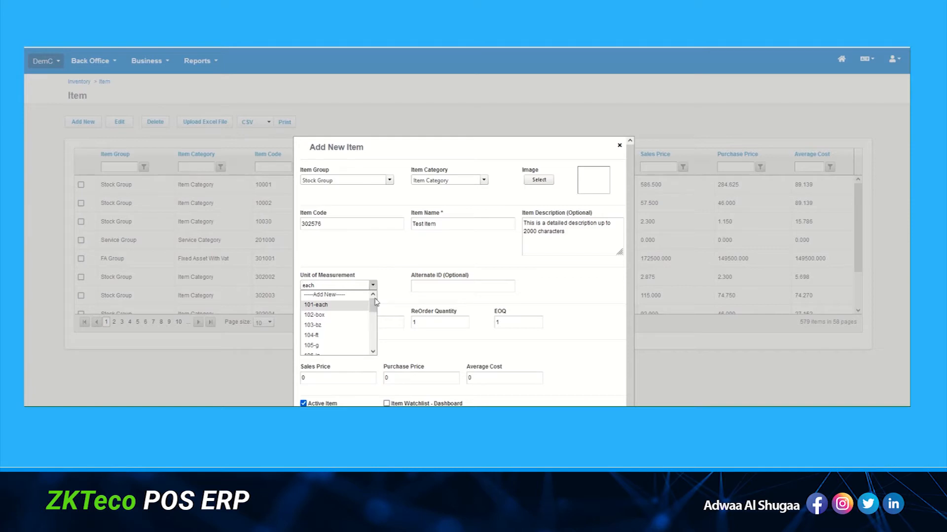
pyautogui.click(334, 295)
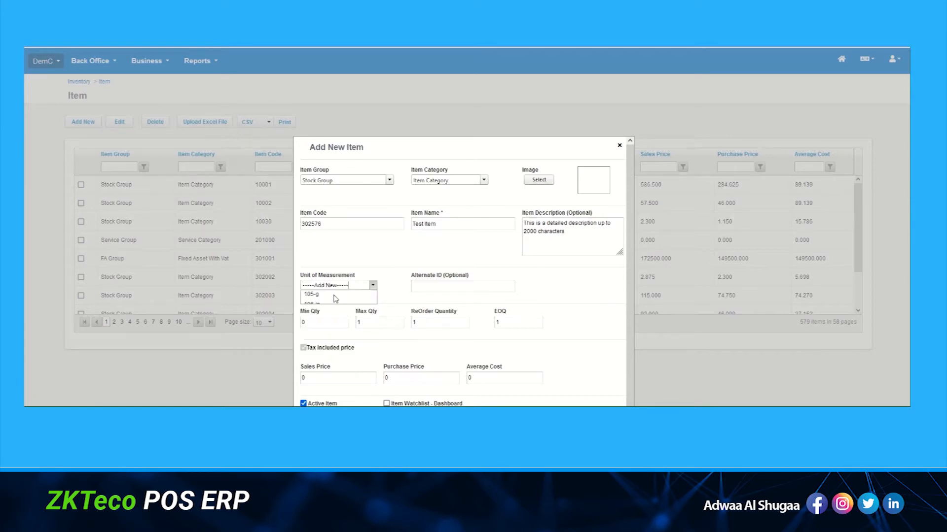
pyautogui.click(417, 242)
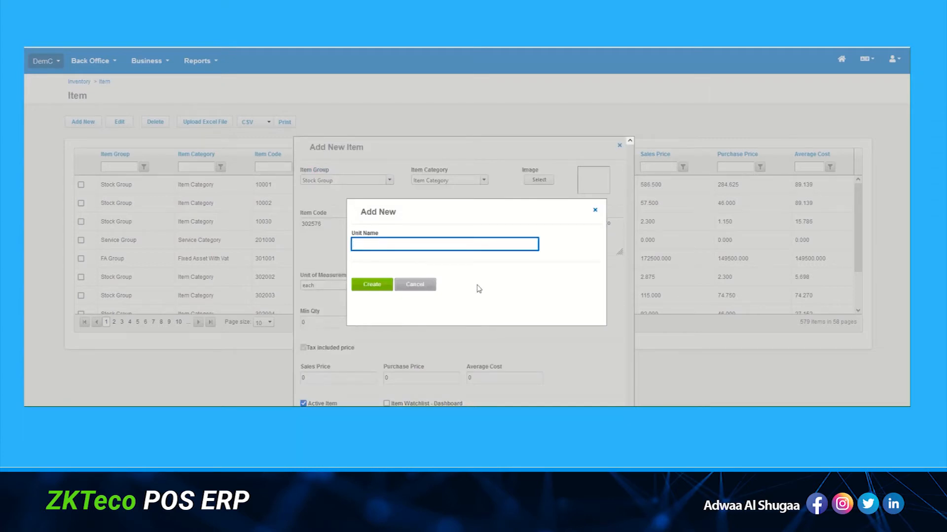
pyautogui.write('New Unit')
pyautogui.click(371, 285)
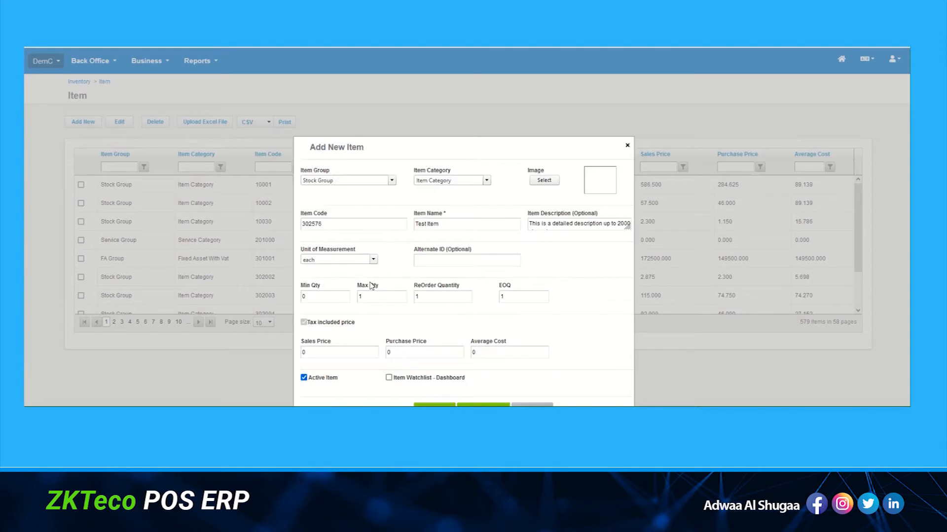
pyautogui.click(430, 263)
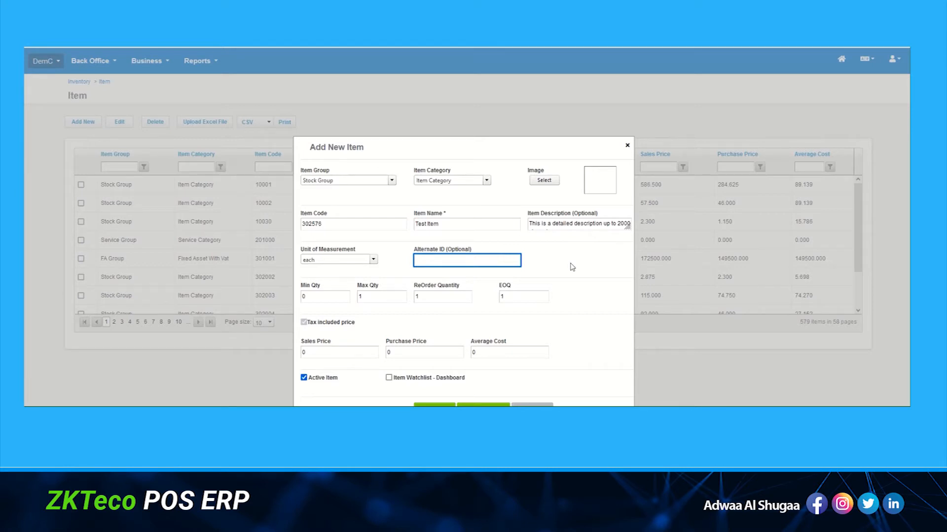
pyautogui.click(438, 263)
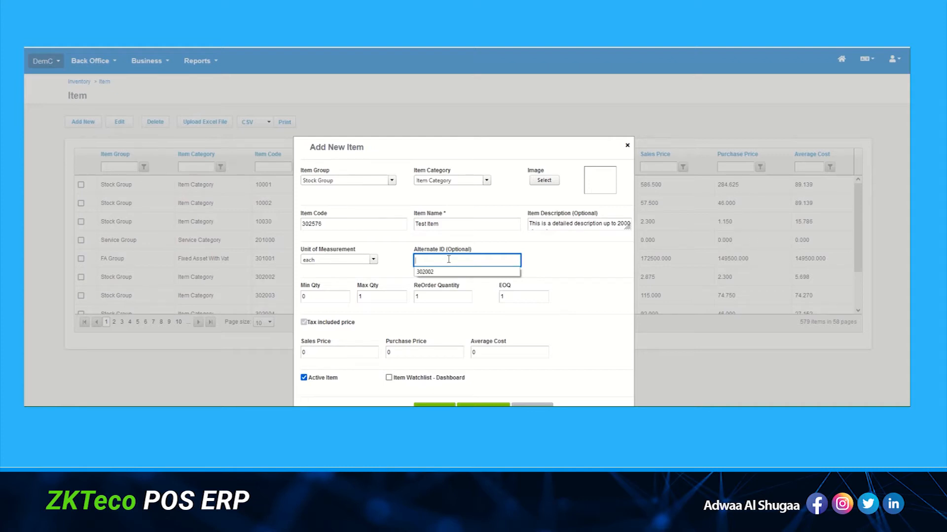
pyautogui.write('45678')
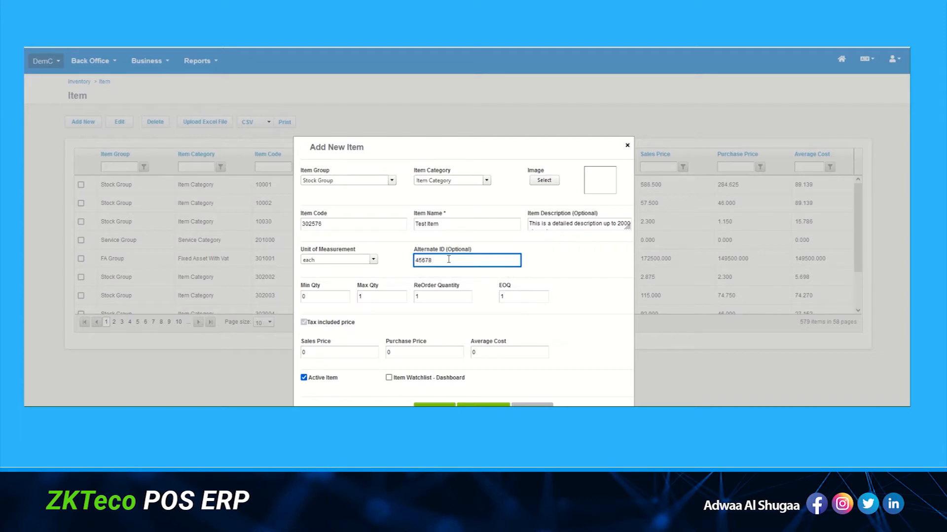
pyautogui.write('99887654')
# Set sales price 200, purchase price 100 and average cost 100.
pyautogui.click(338, 353)
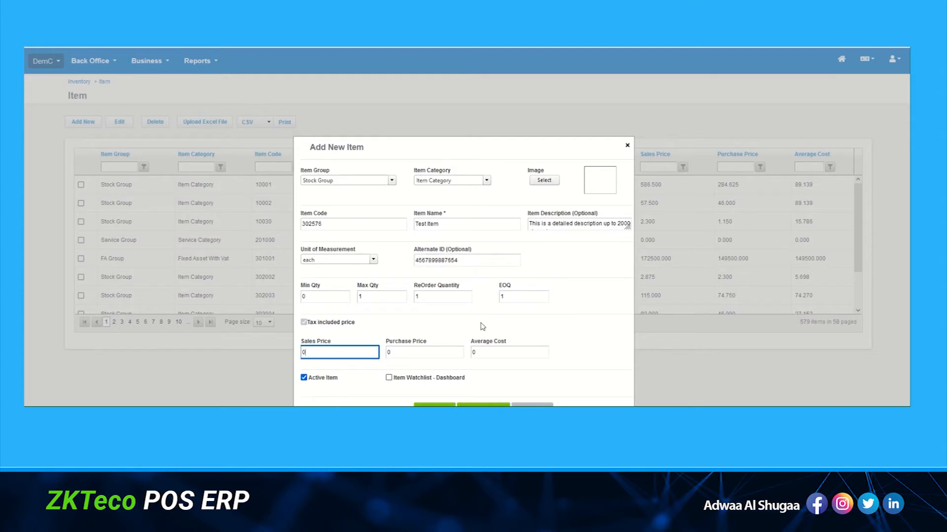
pyautogui.write('200')
pyautogui.press('Tab')
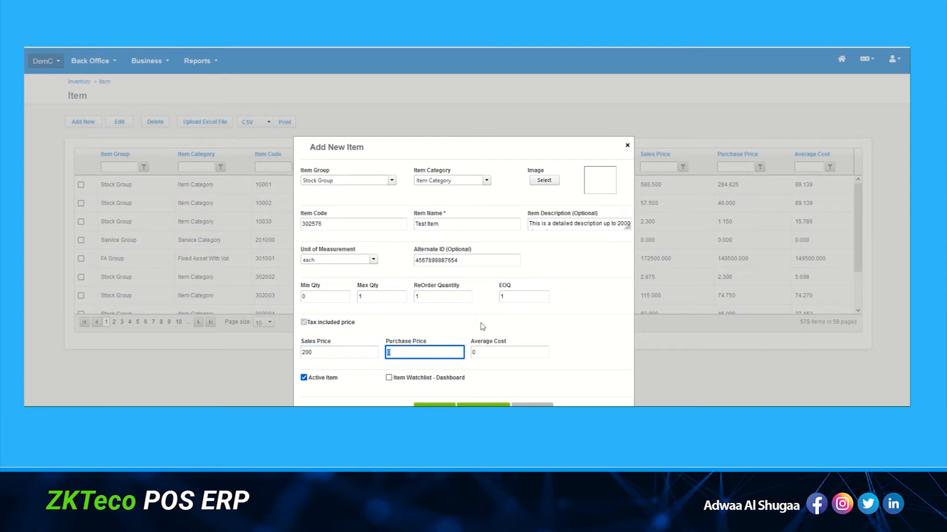
pyautogui.write('100')
pyautogui.press('Tab')
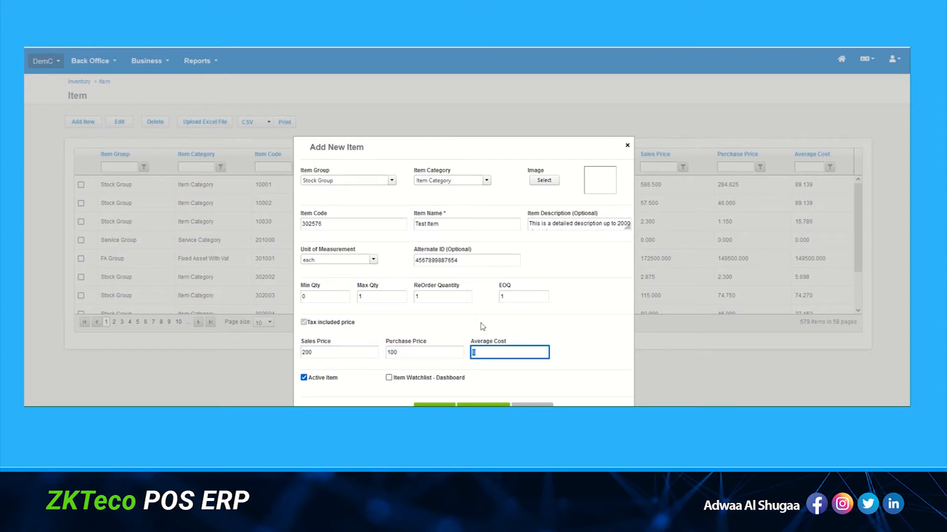
pyautogui.write('100')
pyautogui.press('Tab')
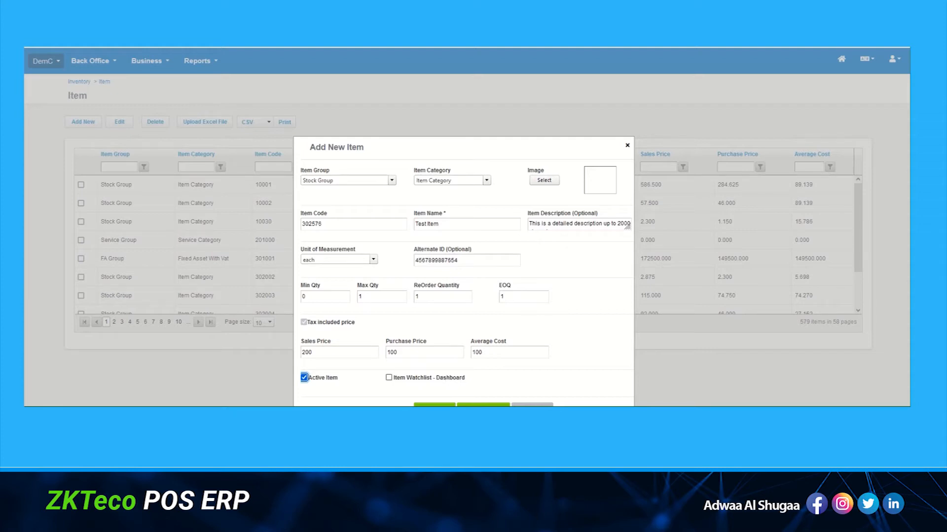
# Save Test Item, then filter the Item Name column to 'Contains' 'Item'.
pyautogui.click(434, 405)
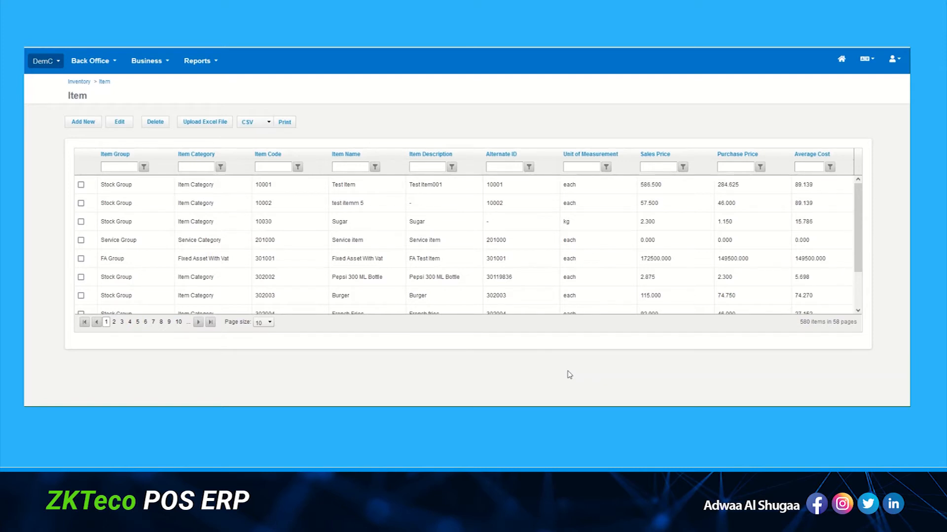
pyautogui.click(348, 167)
pyautogui.write('Item')
pyautogui.click(376, 167)
pyautogui.click(399, 181)
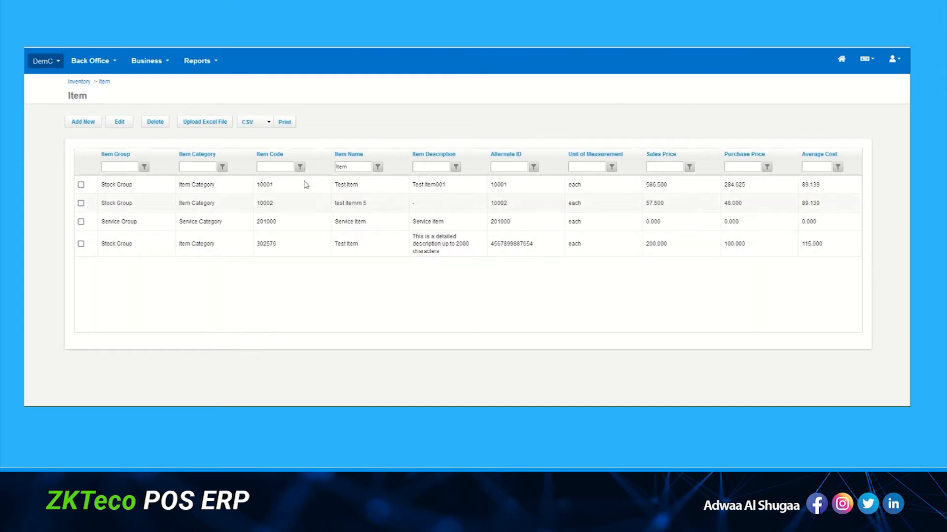
# Export the item list as TestDemoCo.csv, view it in Excel, then close Excel.
pyautogui.click(284, 123)
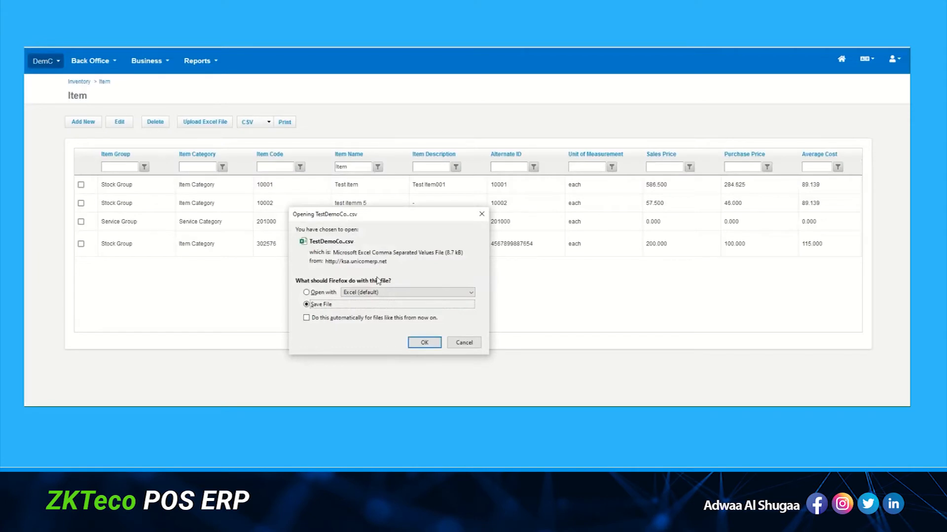
pyautogui.click(324, 293)
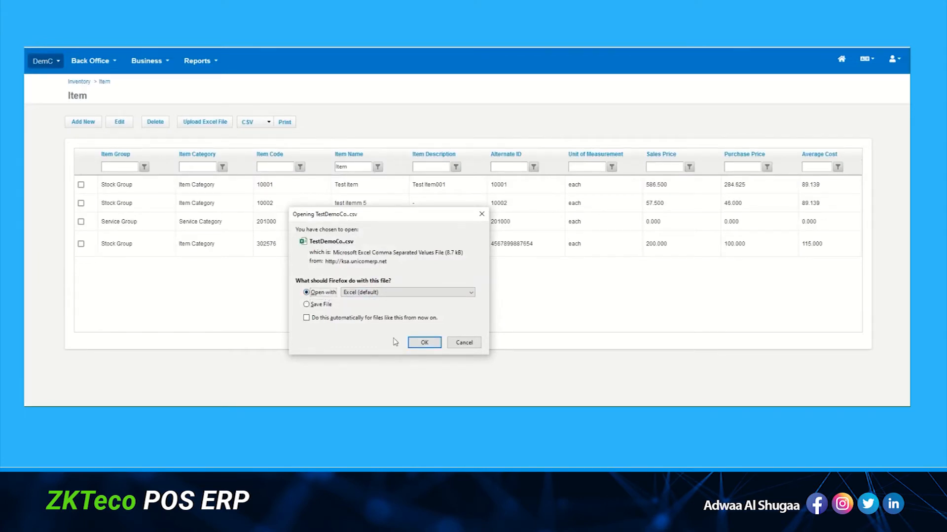
pyautogui.click(424, 343)
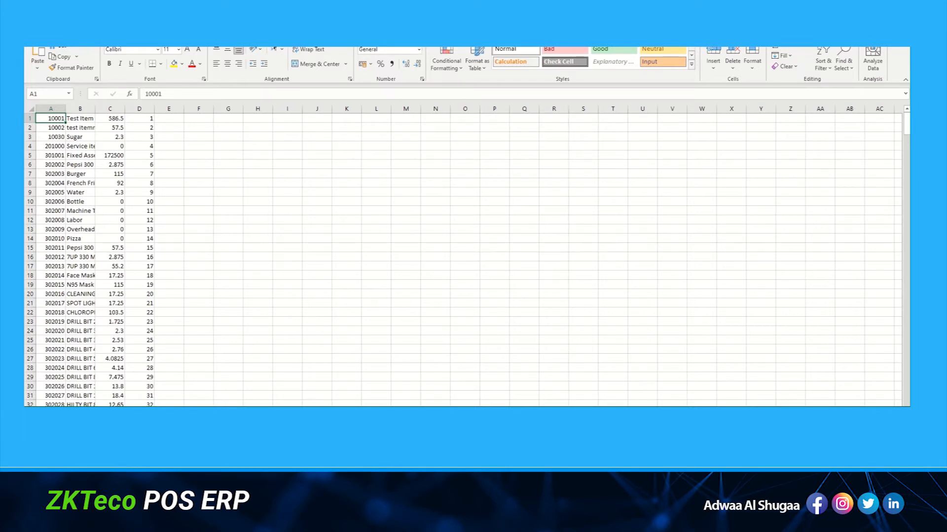
pyautogui.click(899, 25)
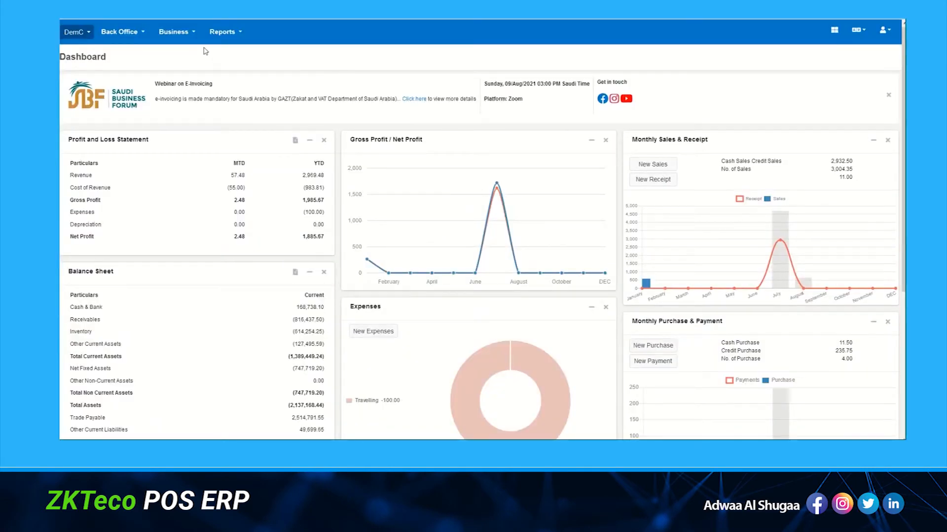
# Open the Supplier page via Business > Parties > Supplier.
pyautogui.click(195, 33)
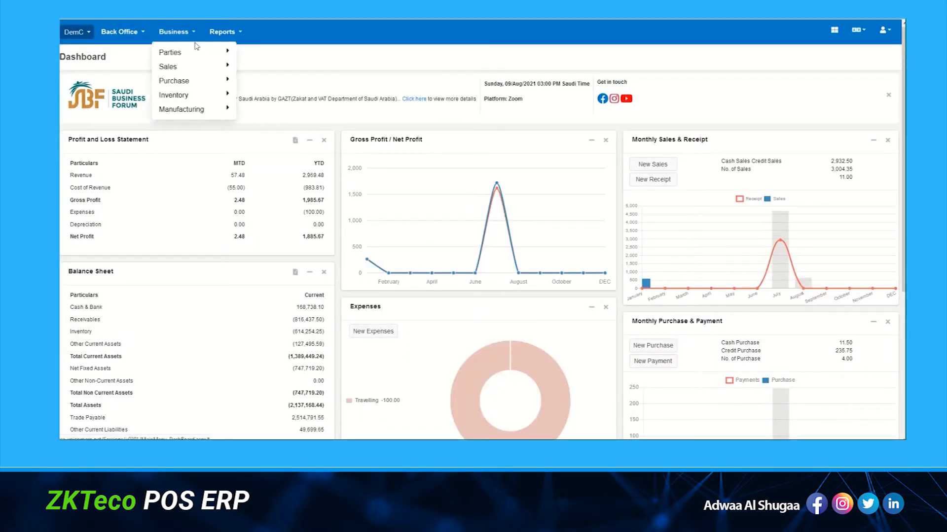
pyautogui.moveTo(196, 53)
pyautogui.click(265, 67)
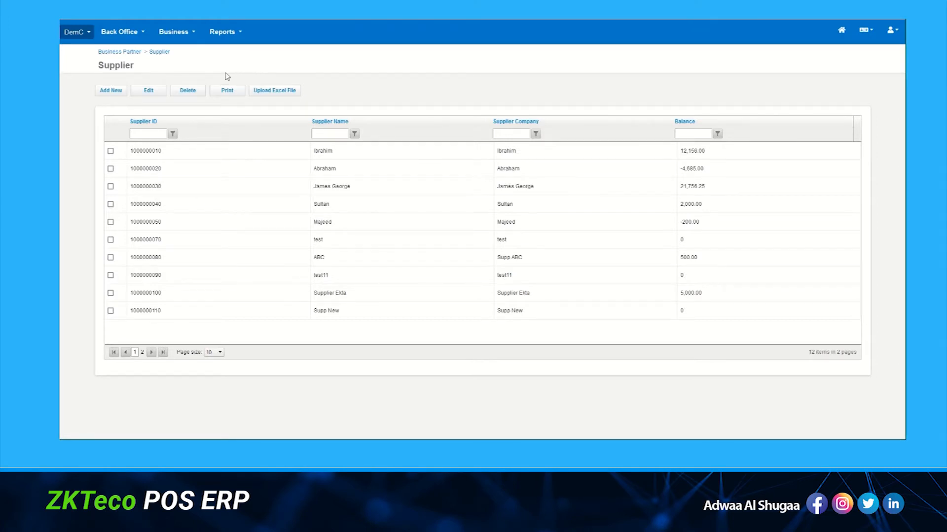
# Add supplier company 'New Supplier' with contact 'Supplier Manager', plus the contact's e-mail and phone.
pyautogui.click(117, 94)
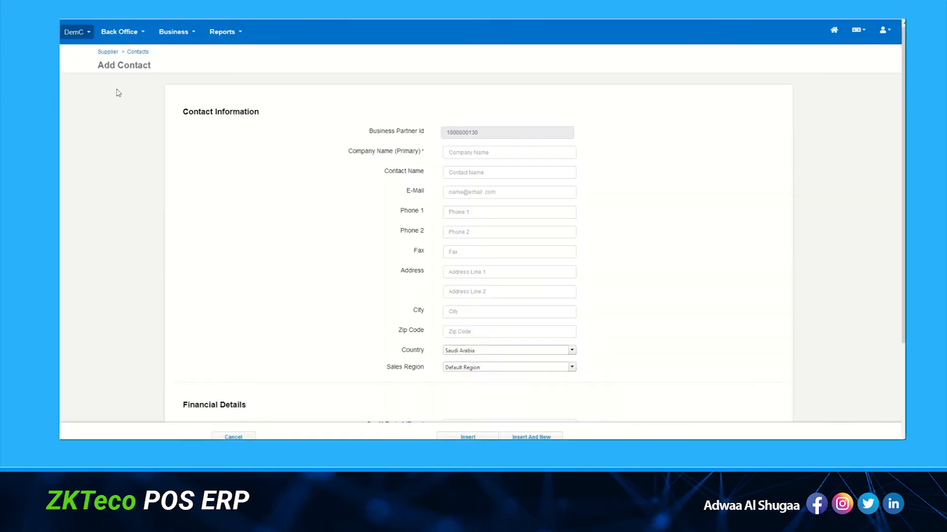
pyautogui.click(496, 152)
pyautogui.write('New')
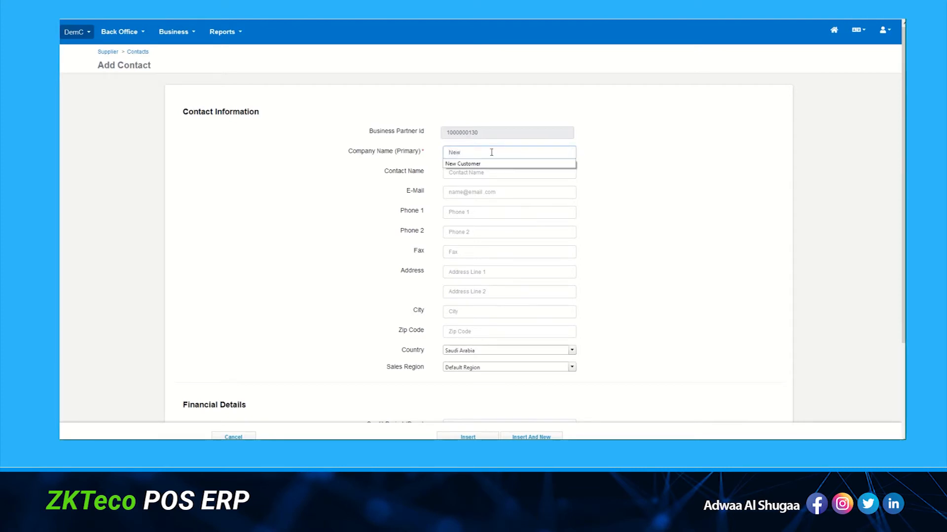
pyautogui.write(' Supplier')
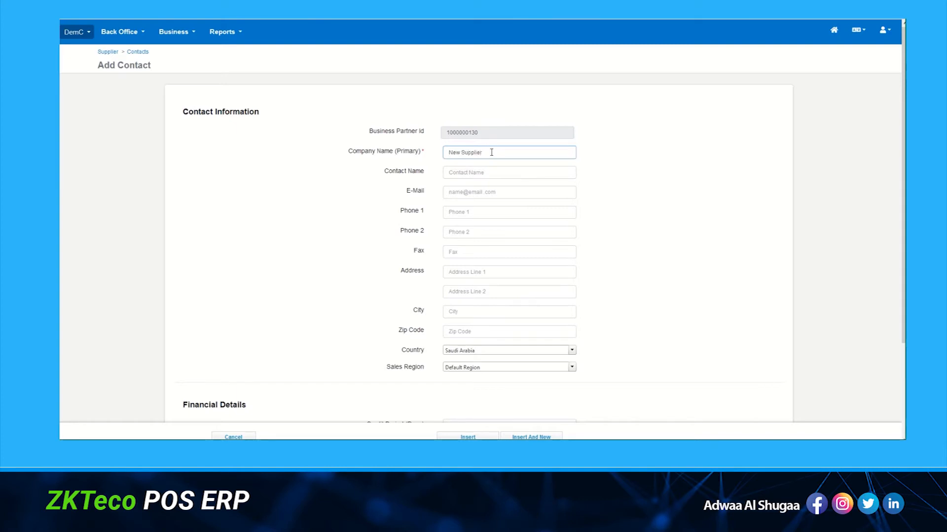
pyautogui.press('Tab')
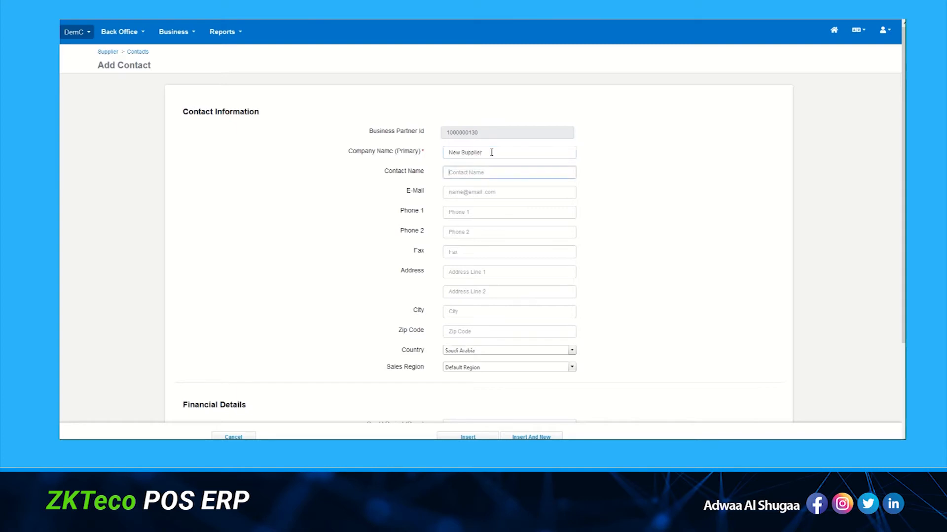
pyautogui.write('Supplier Manager')
pyautogui.press('Tab')
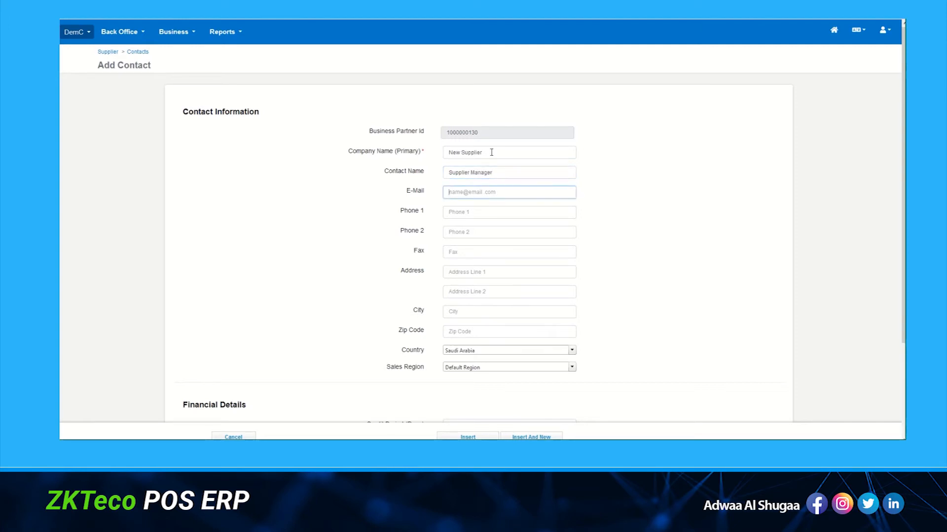
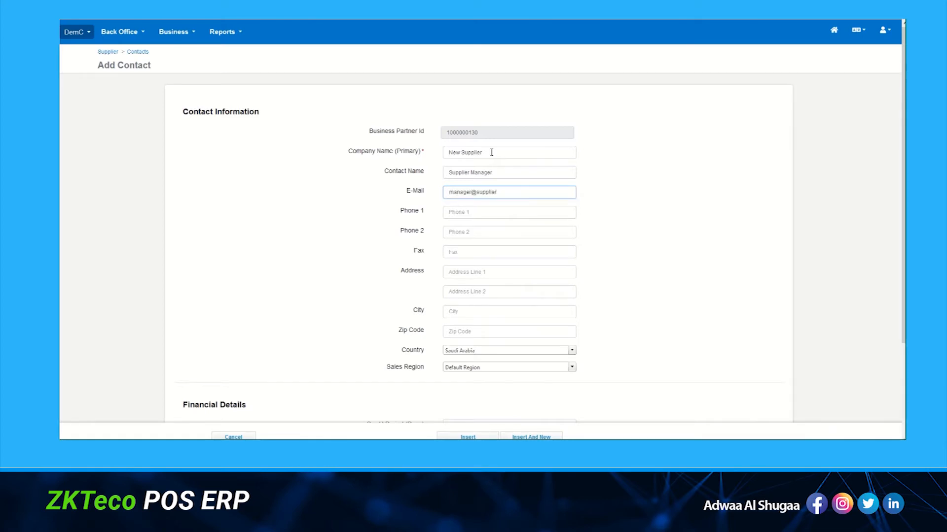
pyautogui.press('Tab')
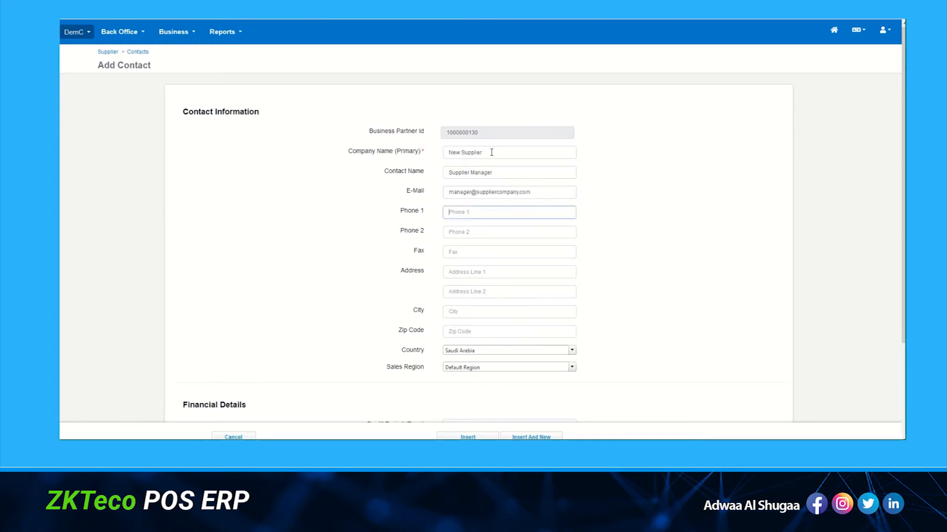
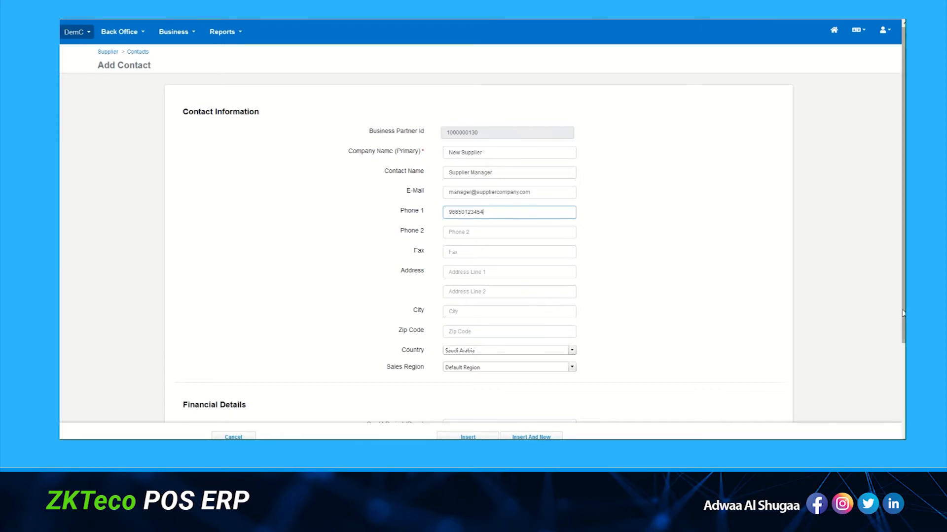
# Set credit period 30 days, credit limit 1000000, and enter the tax registration number.
pyautogui.moveTo(903, 314); pyautogui.dragTo(897, 423)
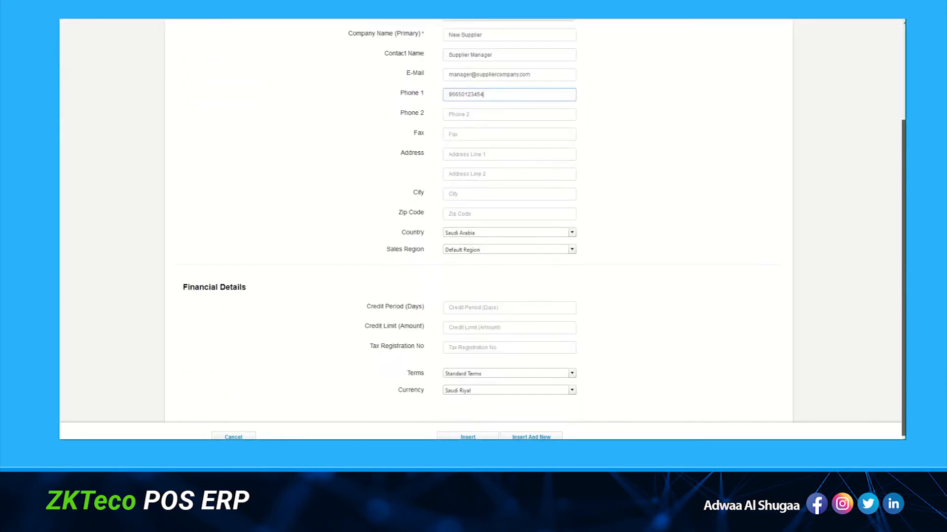
pyautogui.click(482, 306)
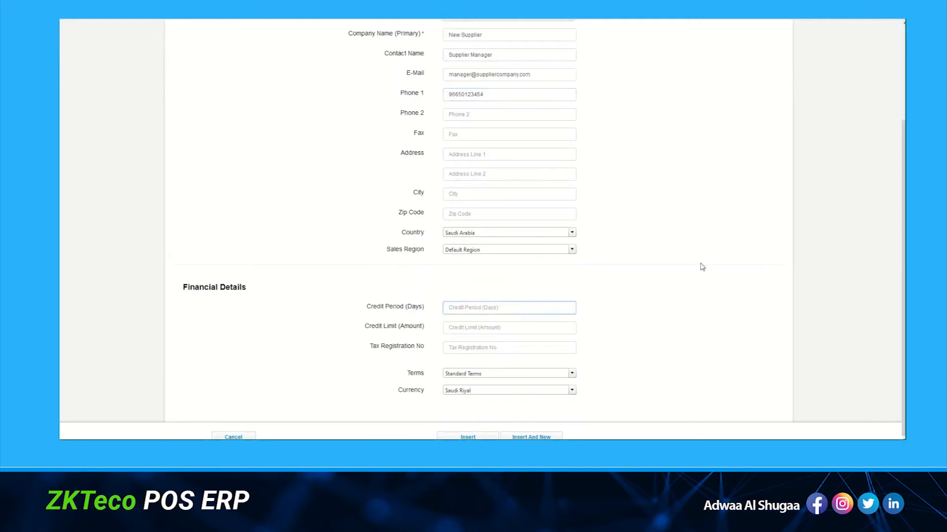
pyautogui.press('Tab')
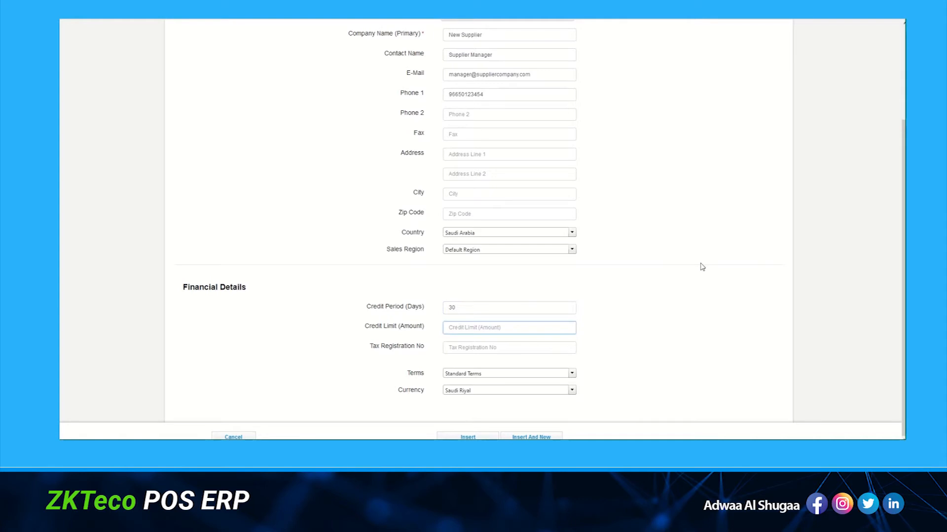
pyautogui.press('Tab')
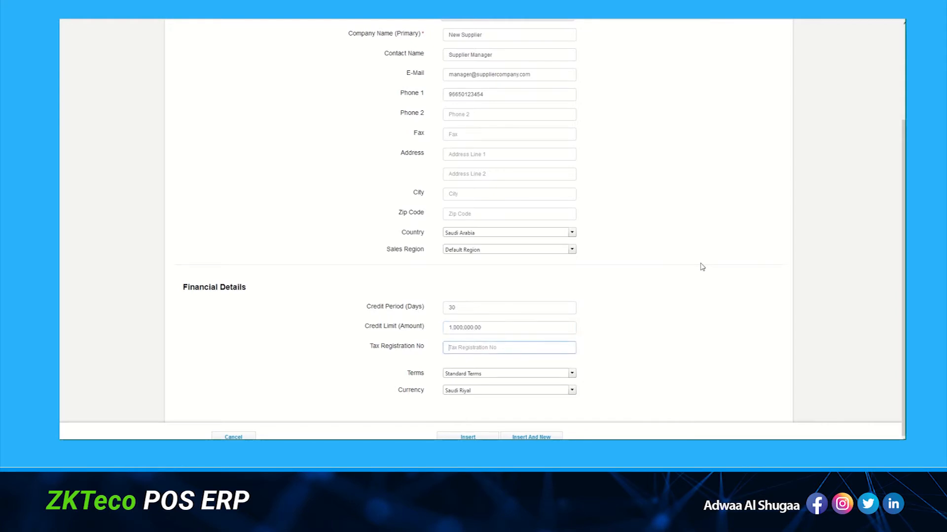
# Insert the New Supplier record and acknowledge the 'Contact Successfully Added' alert.
pyautogui.click(467, 437)
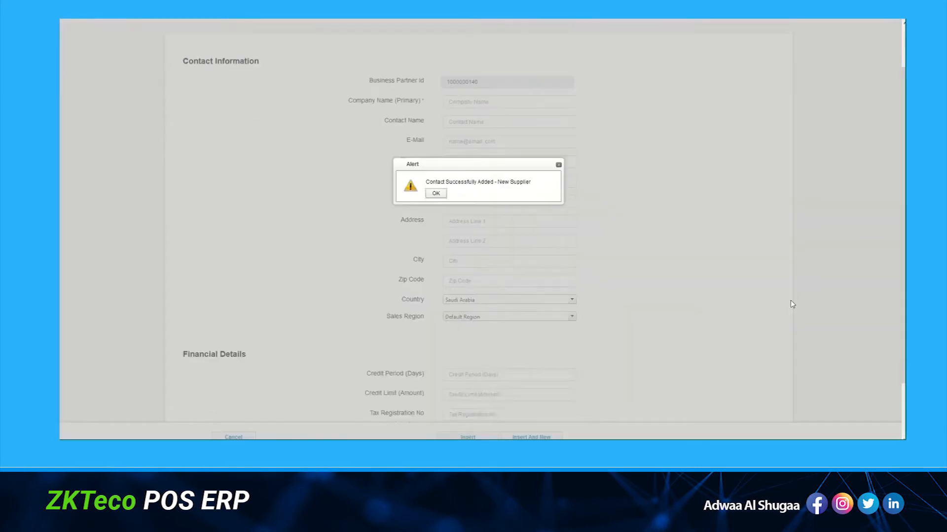
pyautogui.scroll(-2, 792, 304)
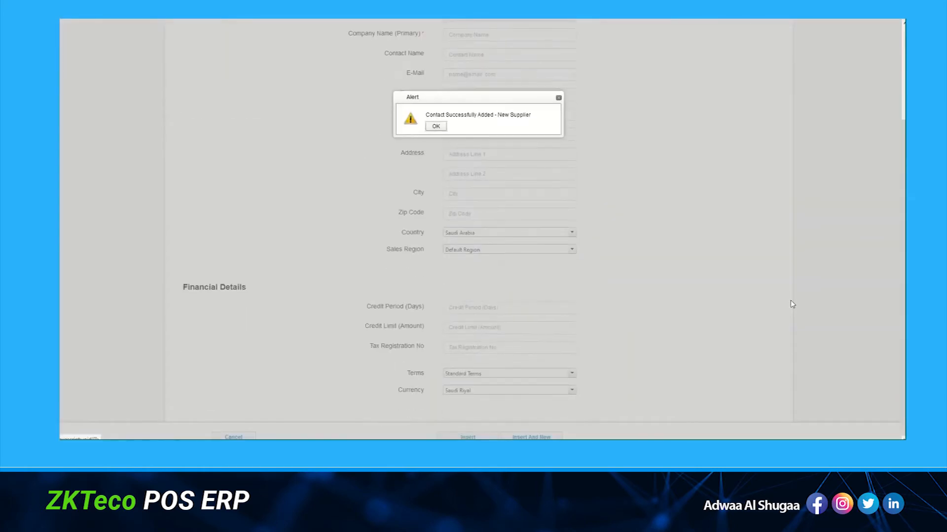
pyautogui.click(436, 127)
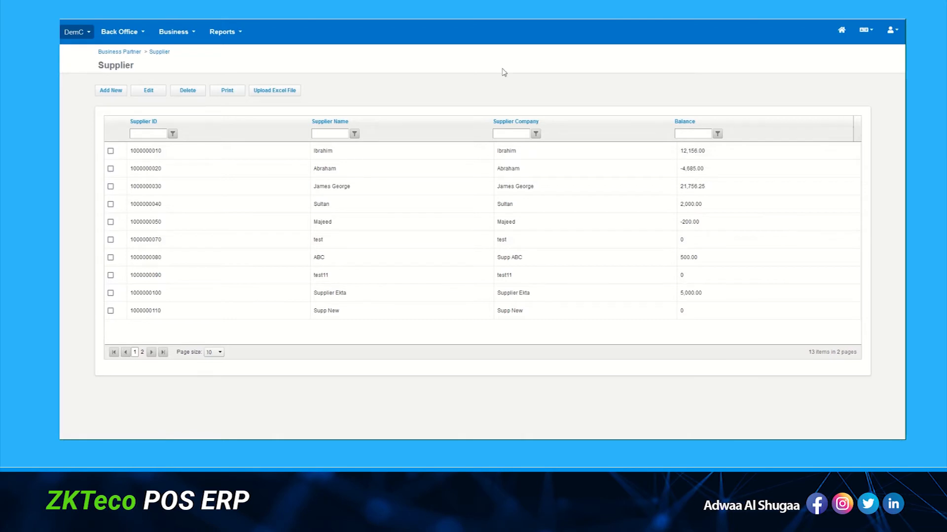
pyautogui.click(338, 133)
pyautogui.write('New')
pyautogui.click(354, 134)
pyautogui.click(382, 149)
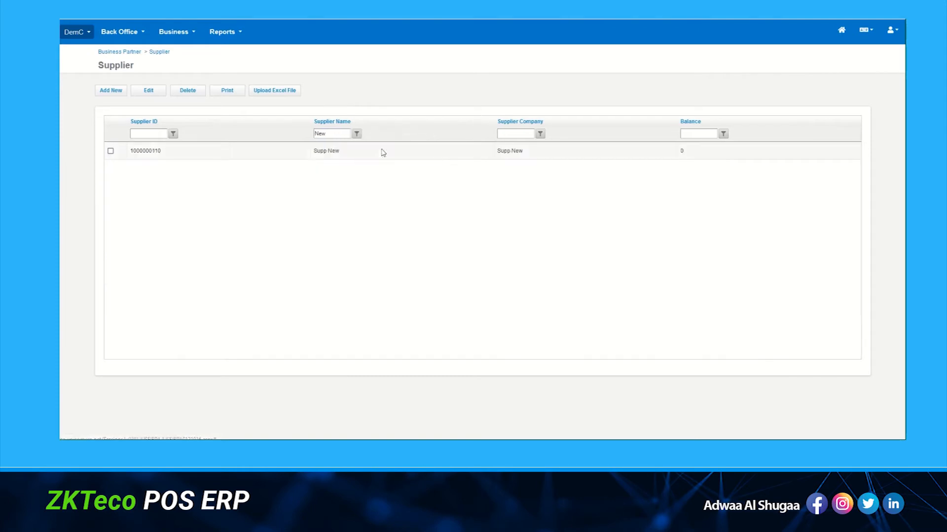
pyautogui.click(110, 151)
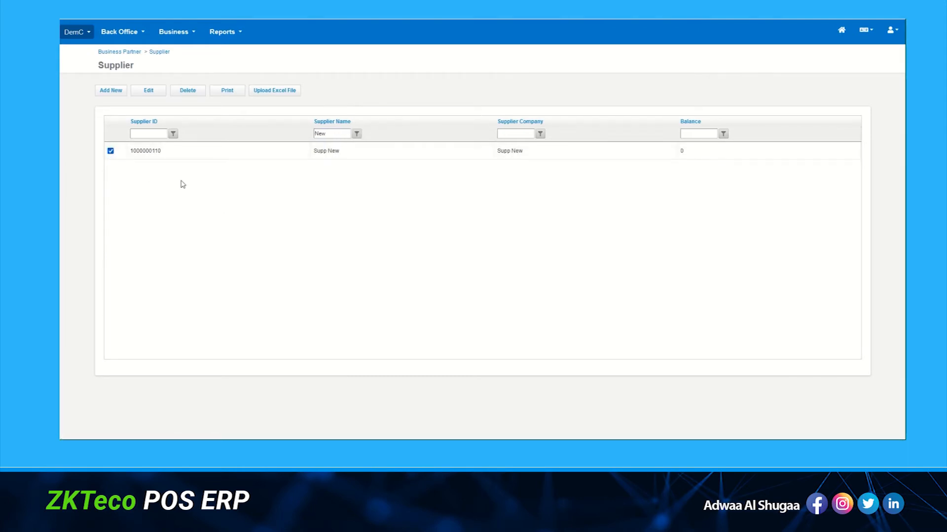
pyautogui.click(153, 94)
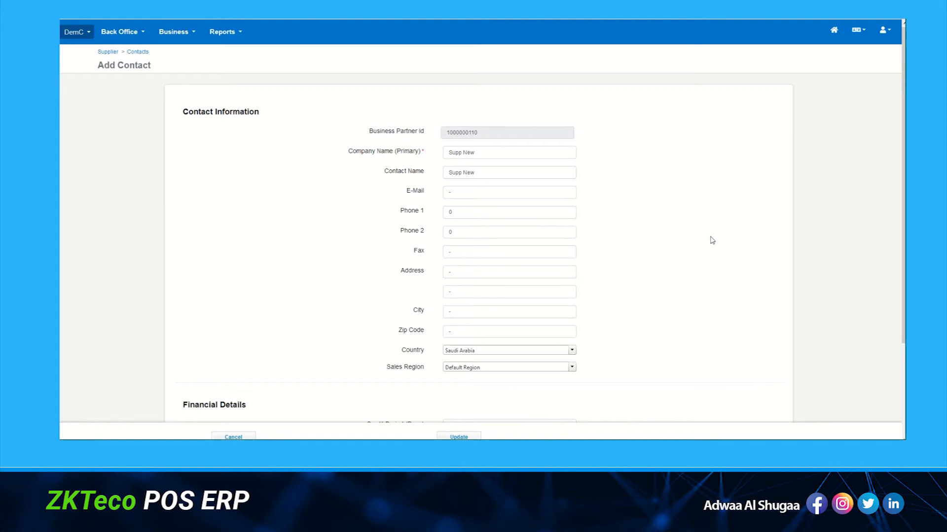
pyautogui.click(222, 436)
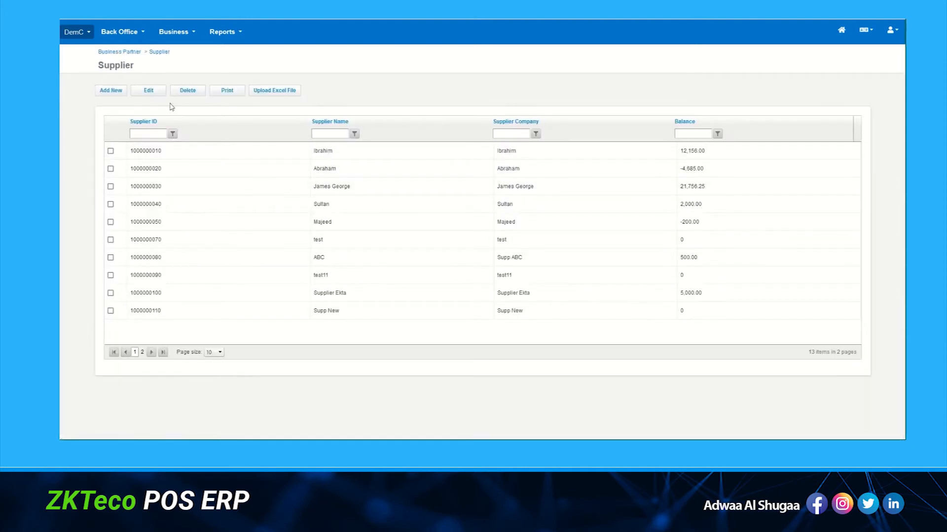
pyautogui.click(227, 91)
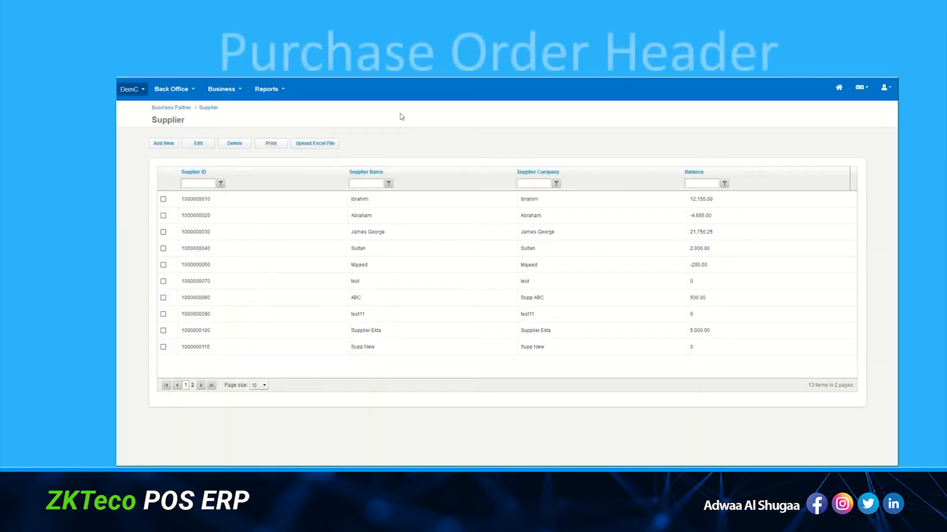
# Go to the Purchase Order list, open unposted order 202100006, then return to Purchase History.
pyautogui.click(226, 93)
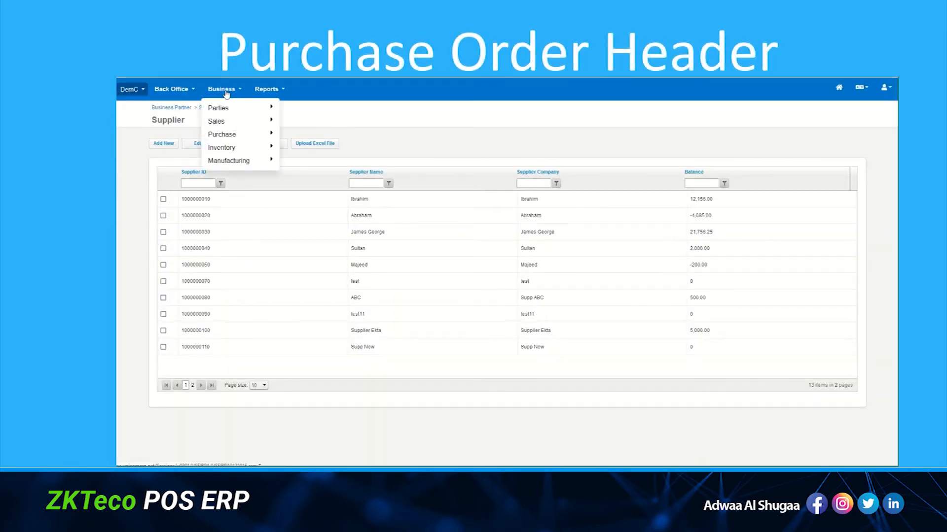
pyautogui.moveTo(236, 124)
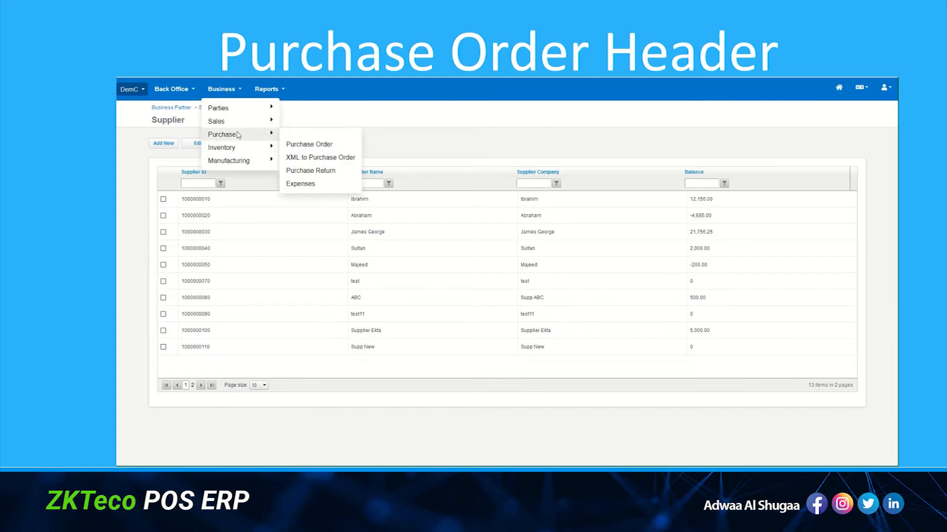
pyautogui.click(305, 145)
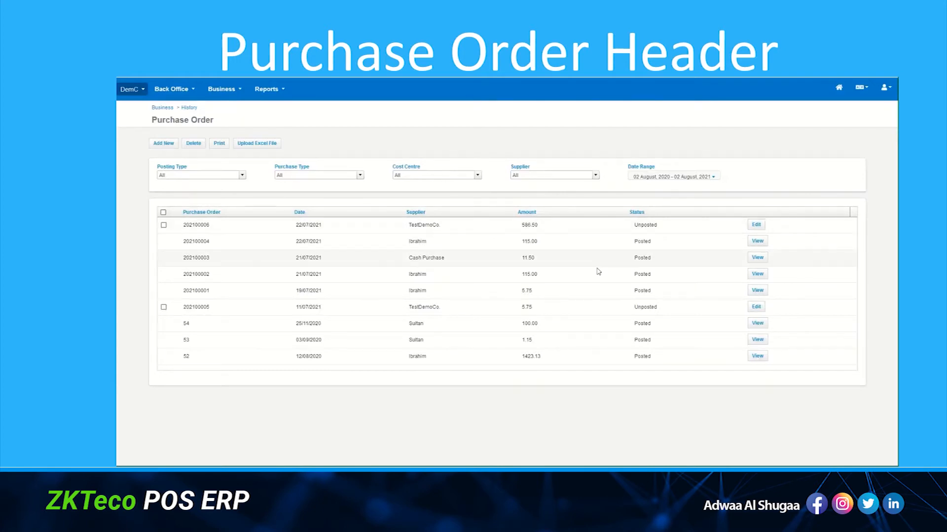
pyautogui.click(756, 229)
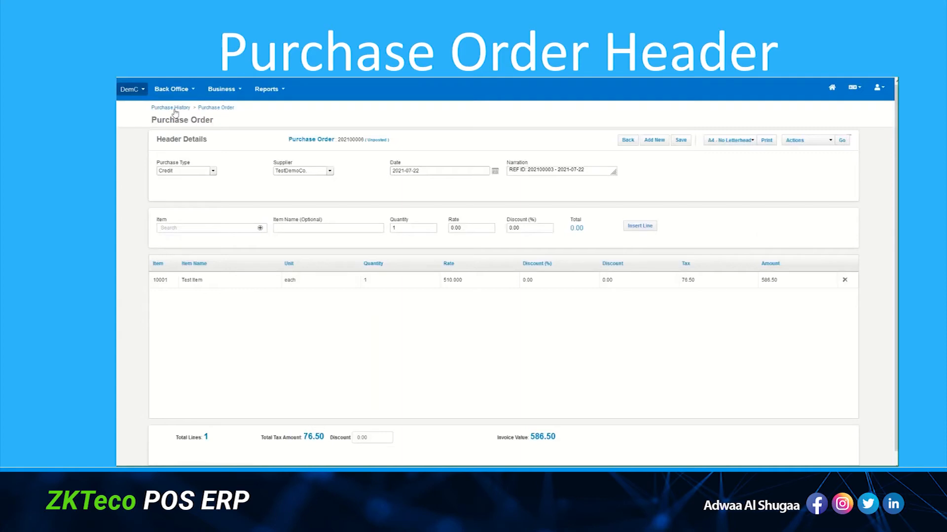
pyautogui.click(176, 109)
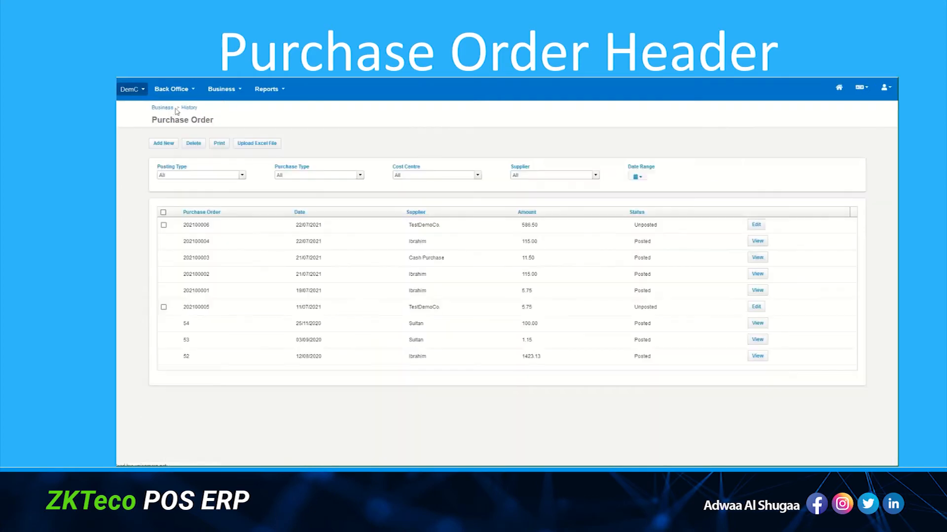